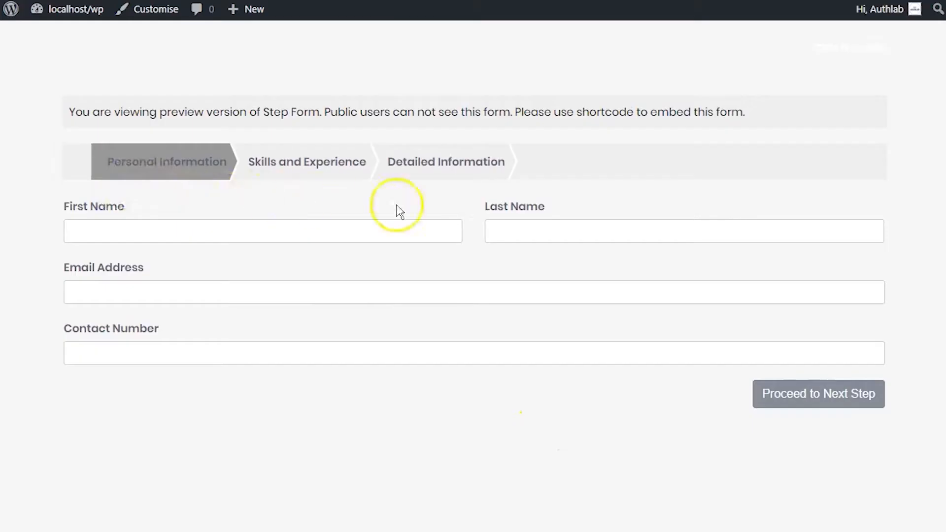
Step: Step the tab-style form forward to Detailed Information and back to Personal Information
{"action": "left_click", "coordinate": [807, 393]}
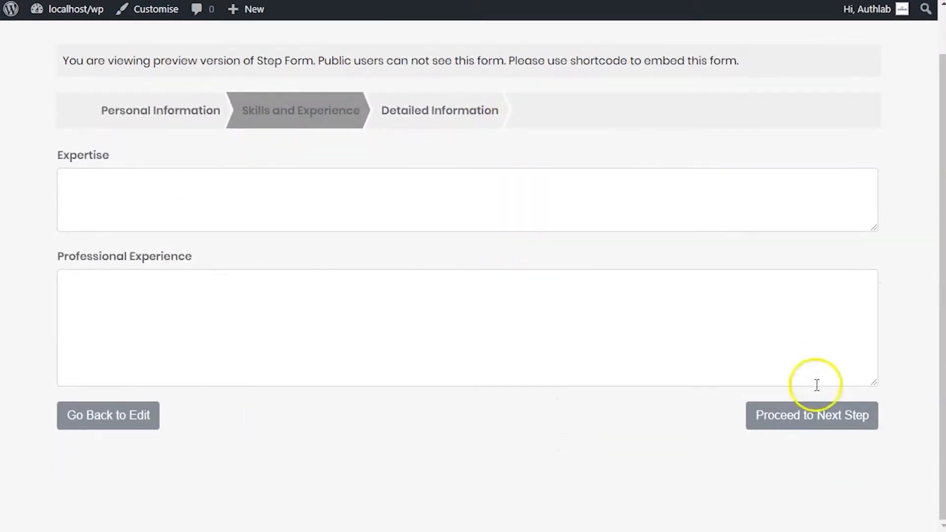
{"action": "left_click", "coordinate": [820, 404]}
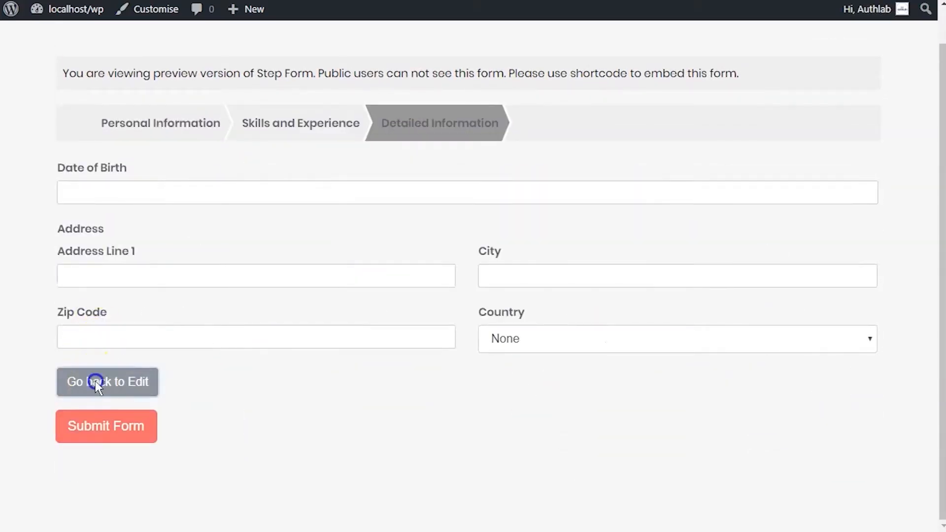
{"action": "left_click", "coordinate": [96, 381]}
{"action": "left_click", "coordinate": [95, 418]}
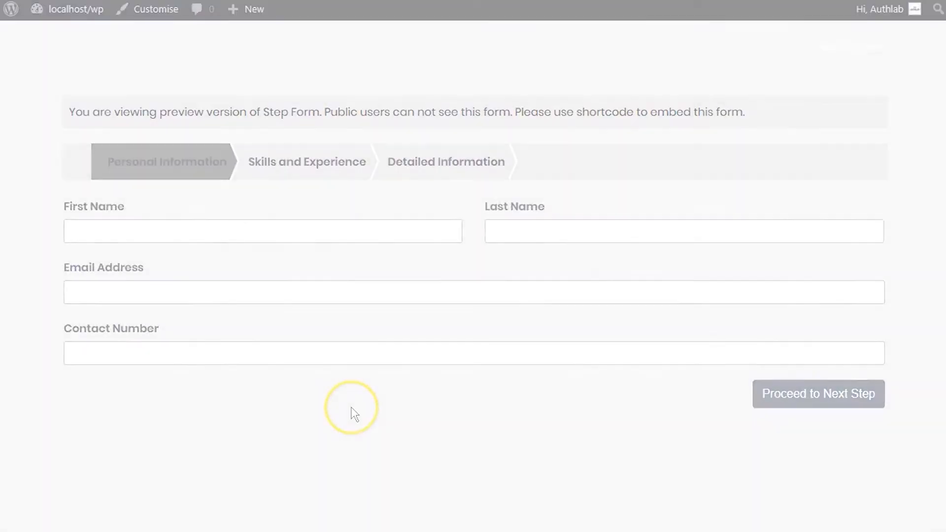
Step: Step the progress-bar form to Detailed Information, then back to Skills and Experience
{"action": "left_click", "coordinate": [827, 421]}
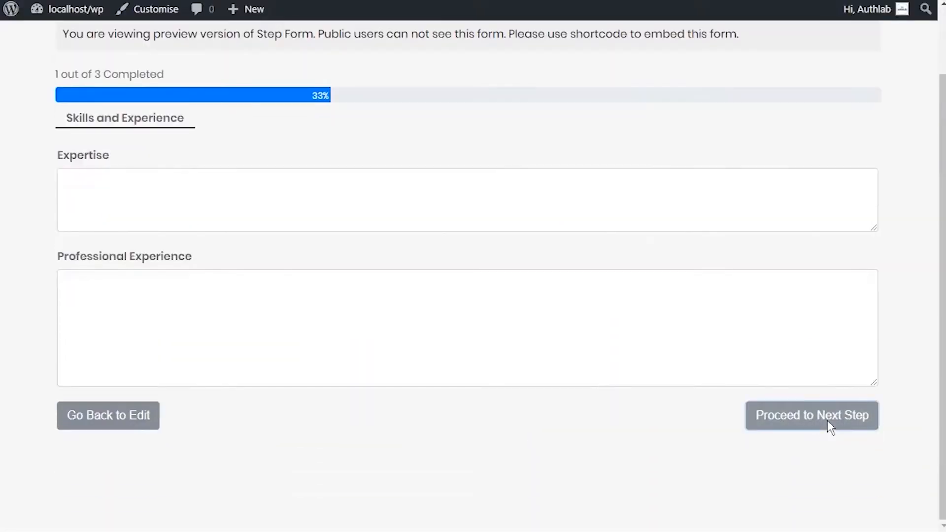
{"action": "left_click", "coordinate": [811, 418]}
{"action": "left_click", "coordinate": [146, 389]}
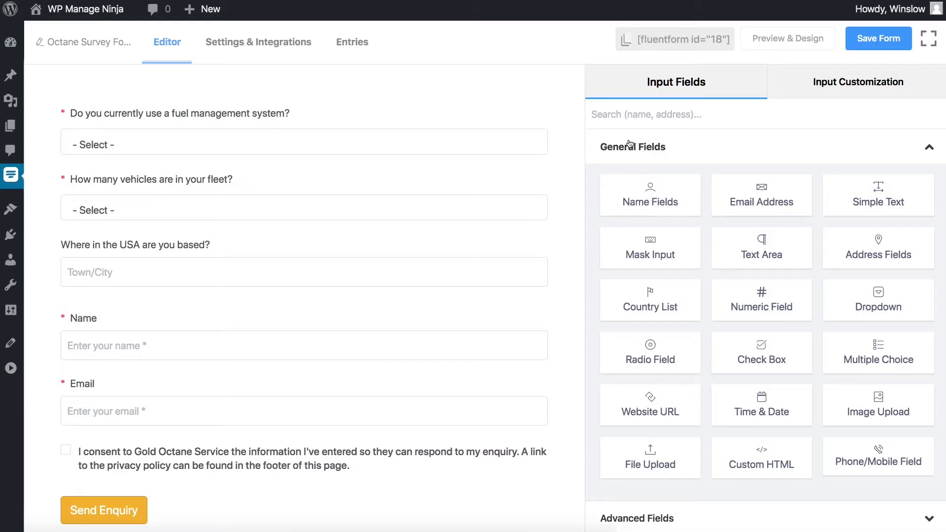
Step: Add a Form Step from Advanced Fields to the top of the survey
{"action": "left_click", "coordinate": [628, 145]}
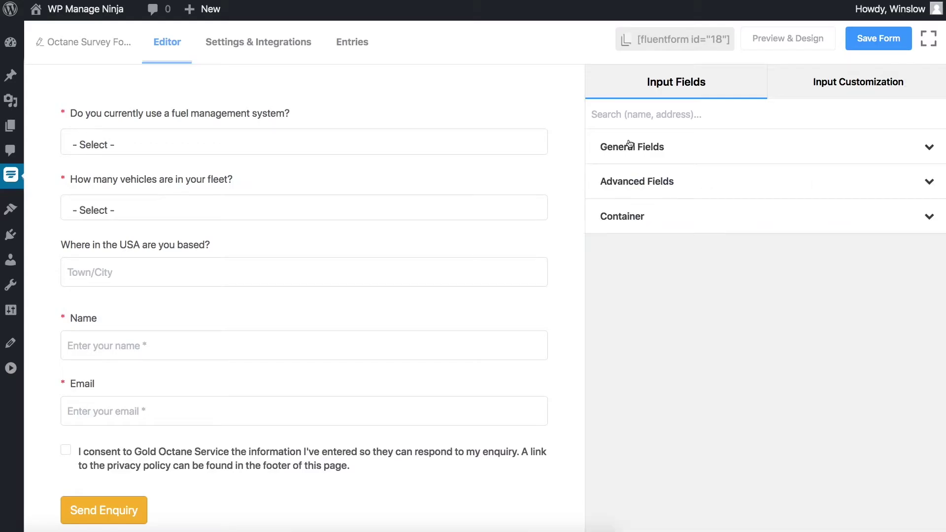
{"action": "left_click", "coordinate": [636, 185]}
{"action": "mouse_move", "coordinate": [649, 336]}
{"action": "left_mouse_down"}
{"action": "mouse_move", "coordinate": [281, 103]}
{"action": "mouse_move", "coordinate": [295, 118]}
{"action": "left_mouse_up"}
Step: Delete that first paging attempt and re-add paging to the top of the form
{"action": "left_click", "coordinate": [342, 198]}
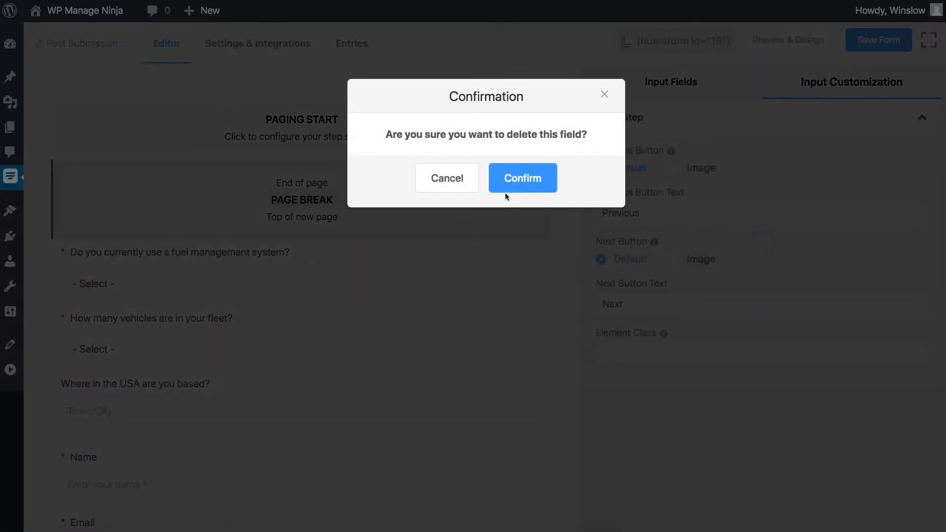
{"action": "left_click", "coordinate": [510, 184]}
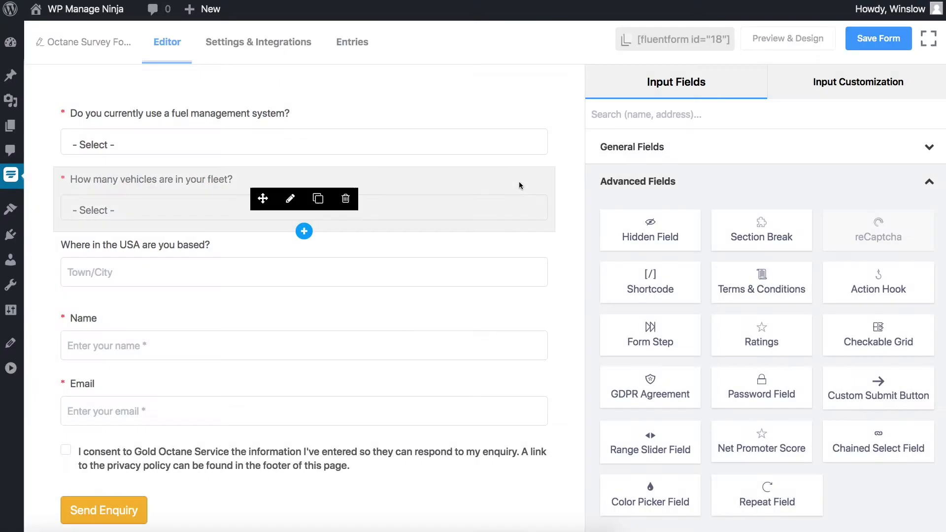
{"action": "left_click", "coordinate": [640, 344]}
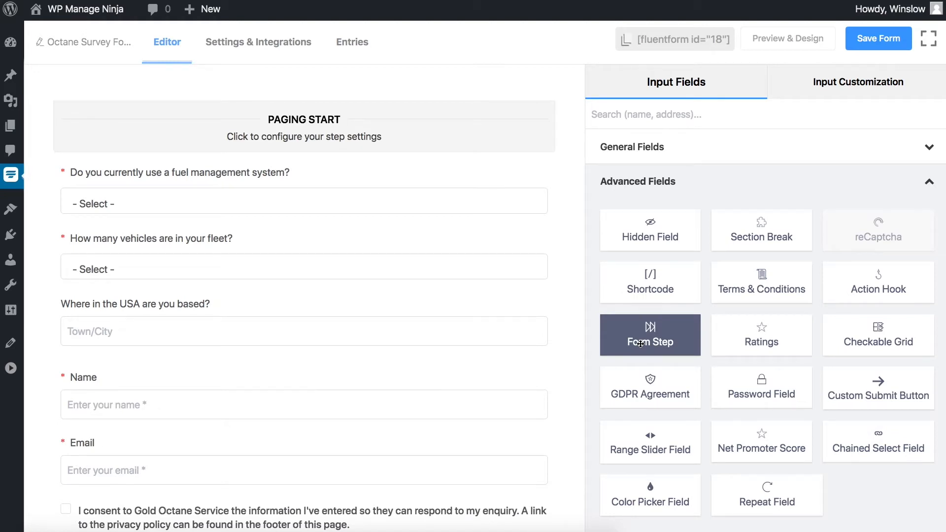
{"action": "scroll", "coordinate": [292, 135], "scroll_direction": "down", "scroll_amount": 5}
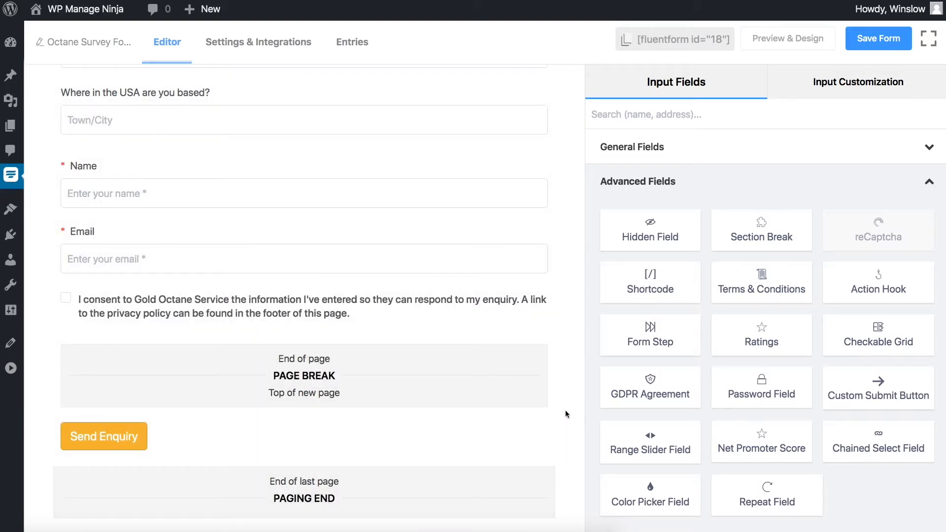
{"action": "scroll", "coordinate": [566, 411], "scroll_direction": "up", "scroll_amount": 5}
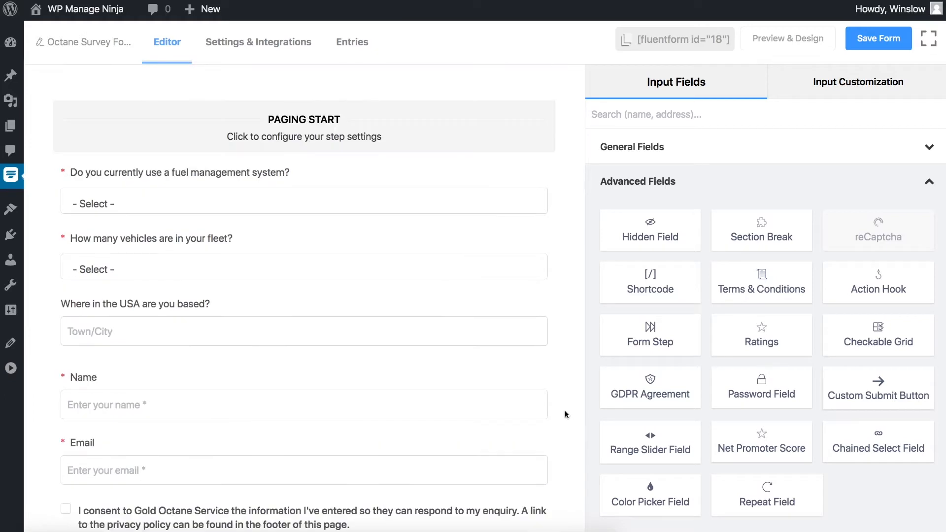
{"action": "mouse_move", "coordinate": [304, 129]}
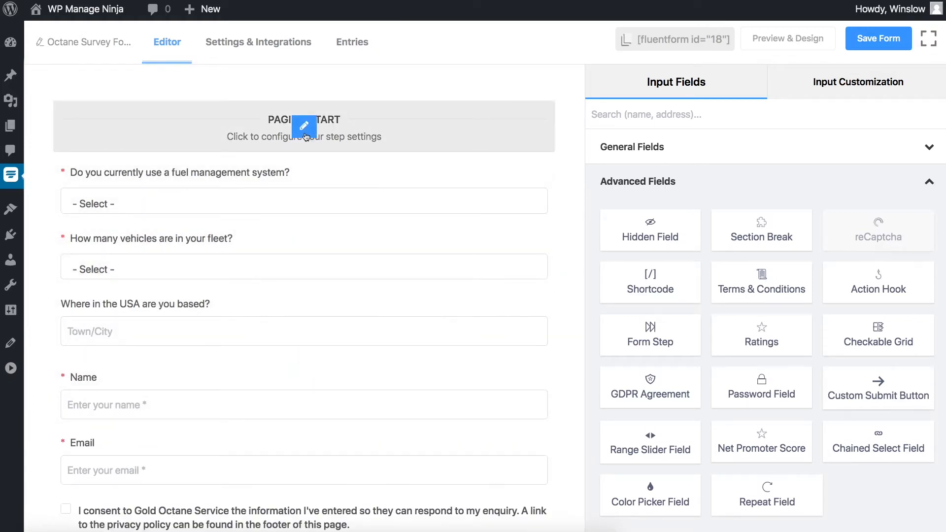
Step: Review the paging start's element class, progress indicator and step title settings
{"action": "left_click", "coordinate": [304, 127]}
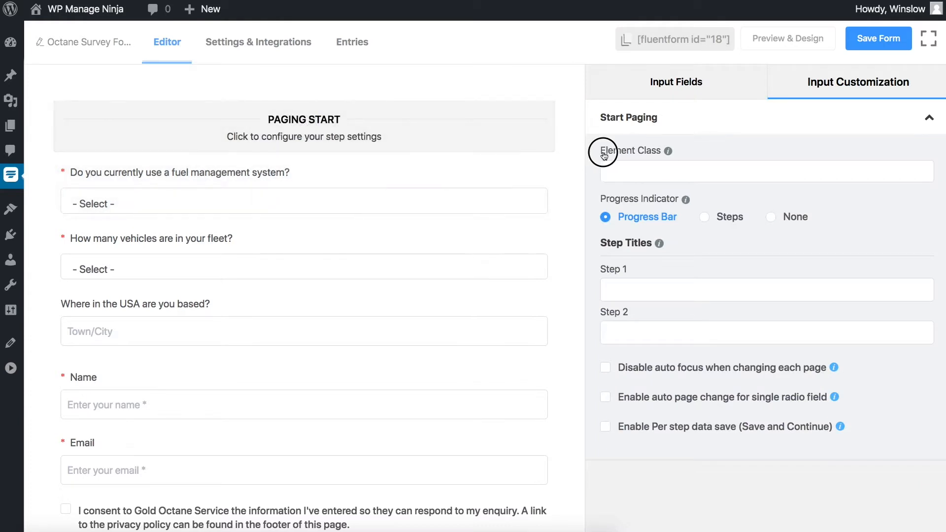
{"action": "left_click_drag", "start_coordinate": [601, 151], "coordinate": [659, 154]}
{"action": "left_click", "coordinate": [659, 171]}
{"action": "mouse_move", "coordinate": [600, 205]}
{"action": "left_mouse_down"}
{"action": "mouse_move", "coordinate": [623, 196]}
{"action": "mouse_move", "coordinate": [677, 203]}
{"action": "left_mouse_up"}
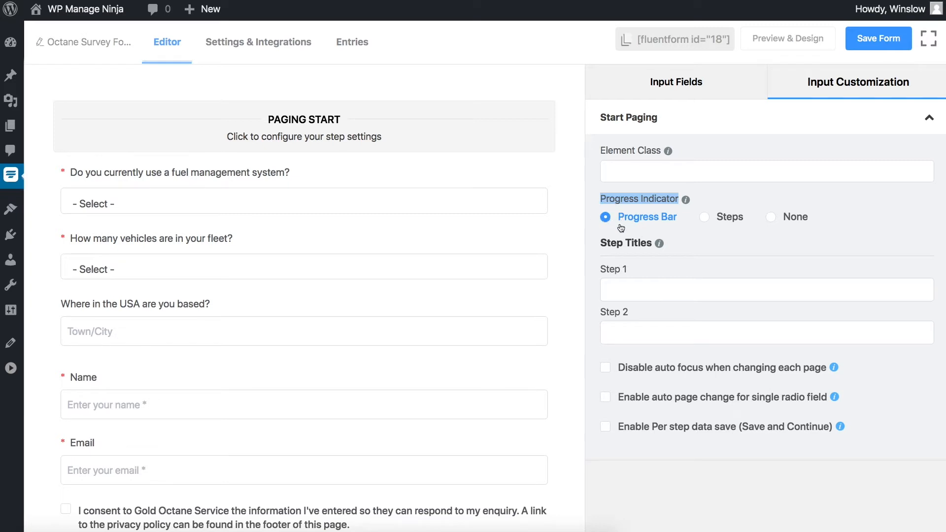
{"action": "left_click", "coordinate": [638, 292]}
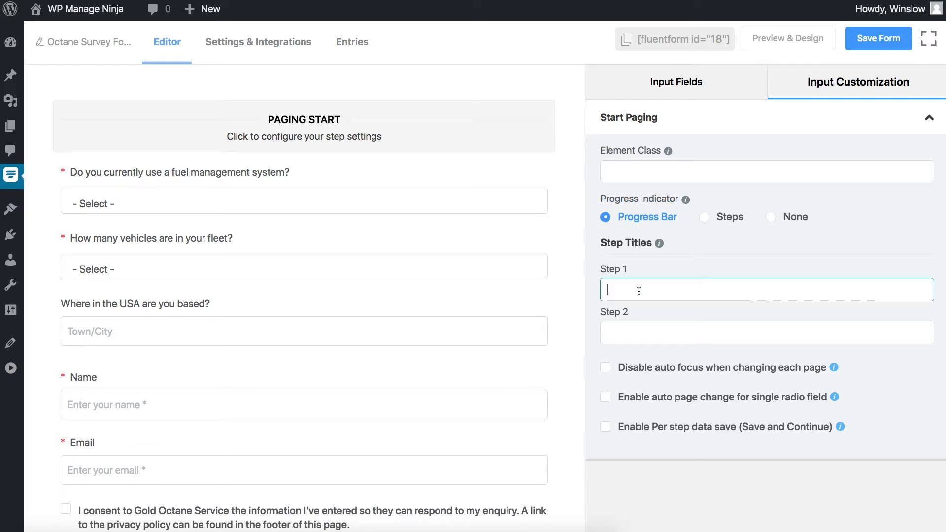
{"action": "left_click", "coordinate": [644, 325]}
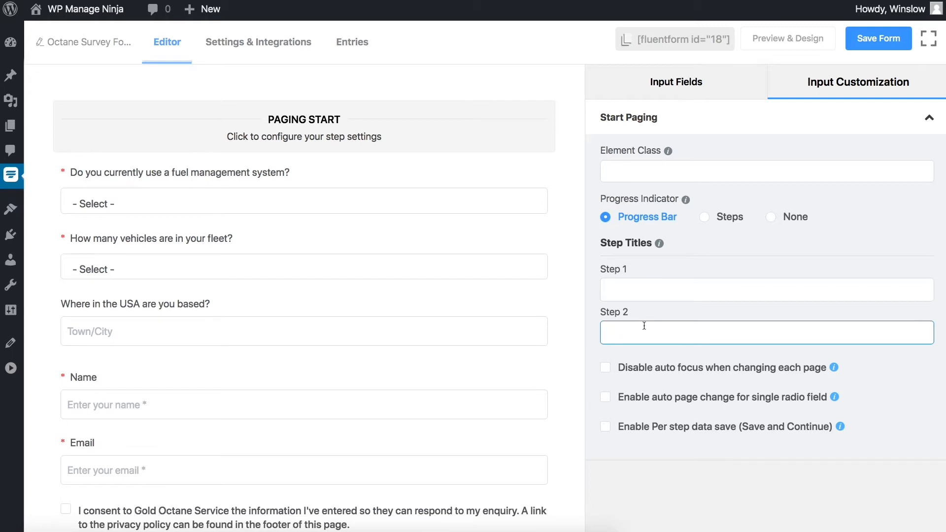
Step: Try Steps and None indicators, keep Progress Bar, and title the steps Step 1 and Step 2
{"action": "left_click", "coordinate": [704, 219]}
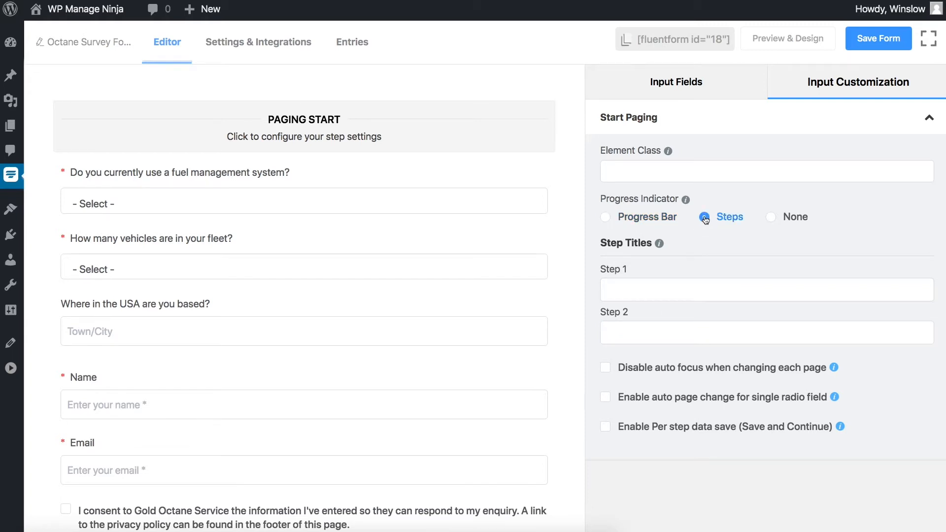
{"action": "left_click", "coordinate": [772, 219]}
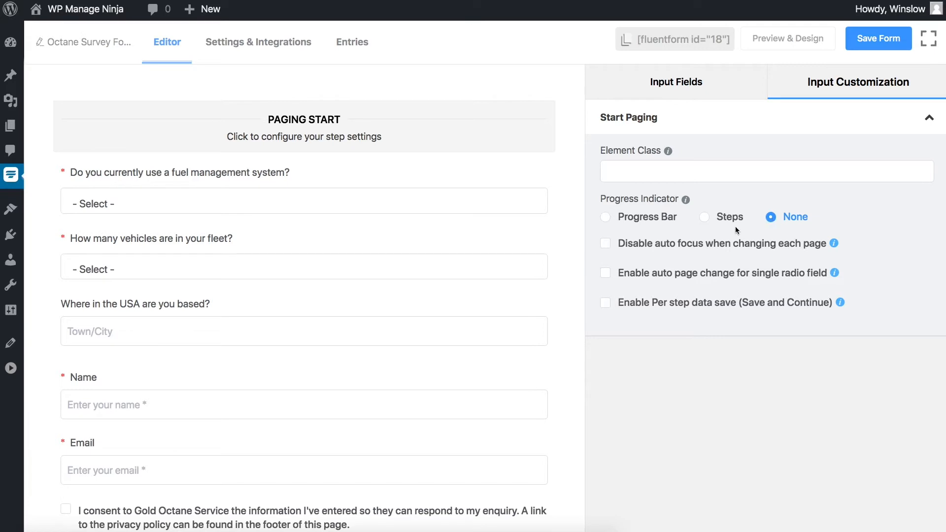
{"action": "left_click", "coordinate": [605, 219]}
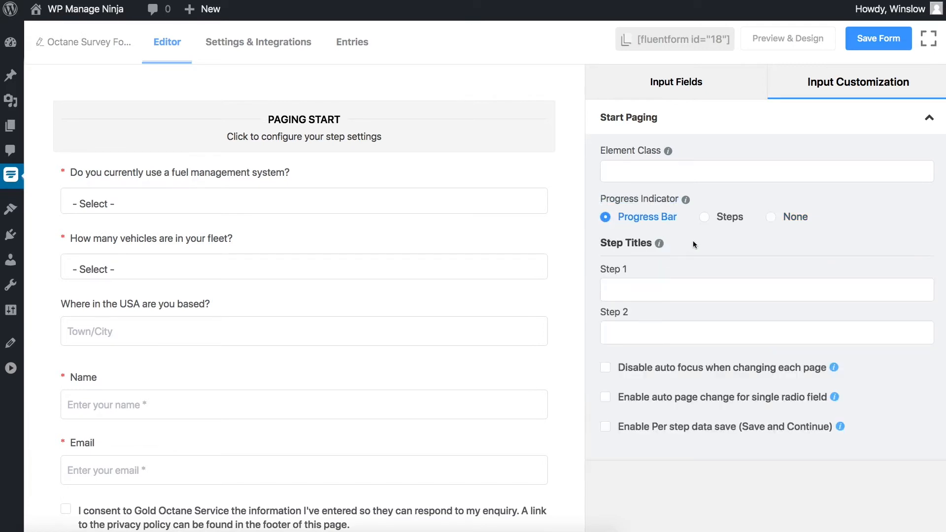
{"action": "left_click_drag", "start_coordinate": [598, 245], "coordinate": [650, 243]}
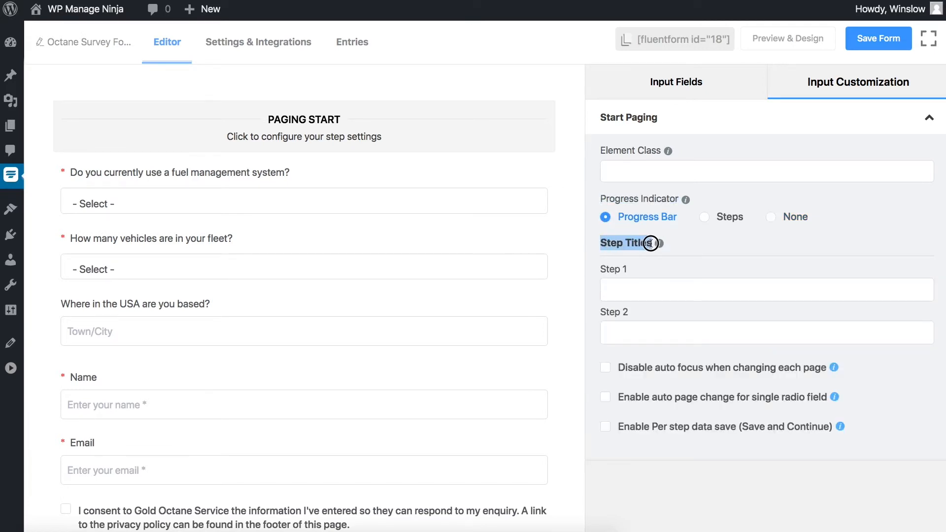
{"action": "left_click", "coordinate": [633, 291]}
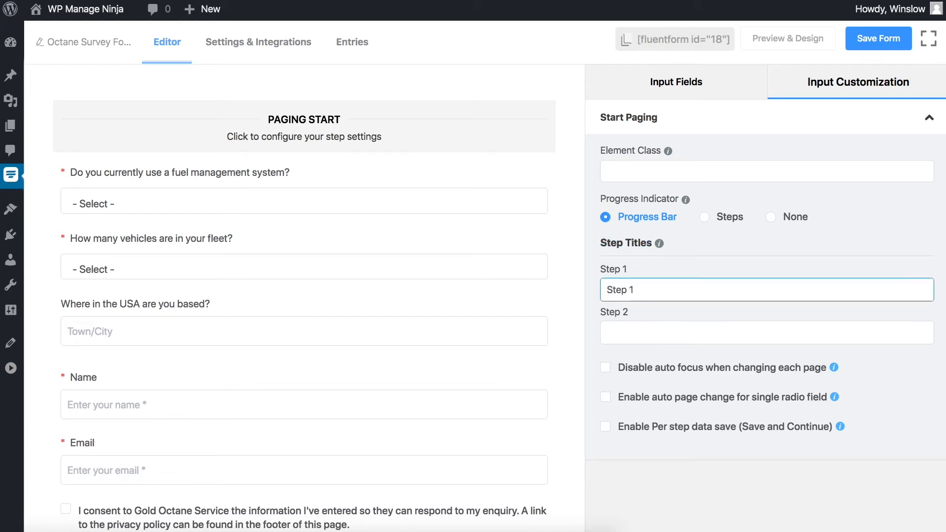
{"action": "key", "text": "Tab"}
{"action": "type", "text": "St"}
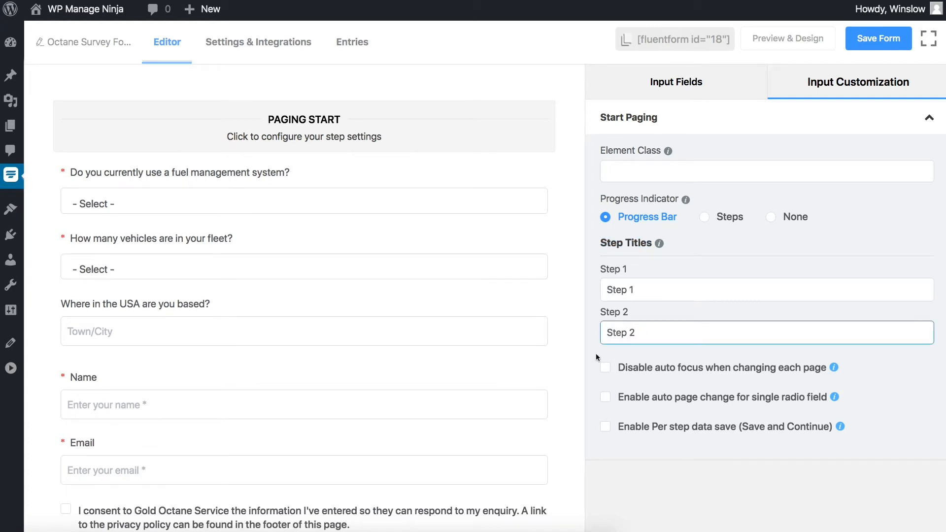
{"action": "scroll", "coordinate": [426, 298], "scroll_direction": "down", "scroll_amount": 5}
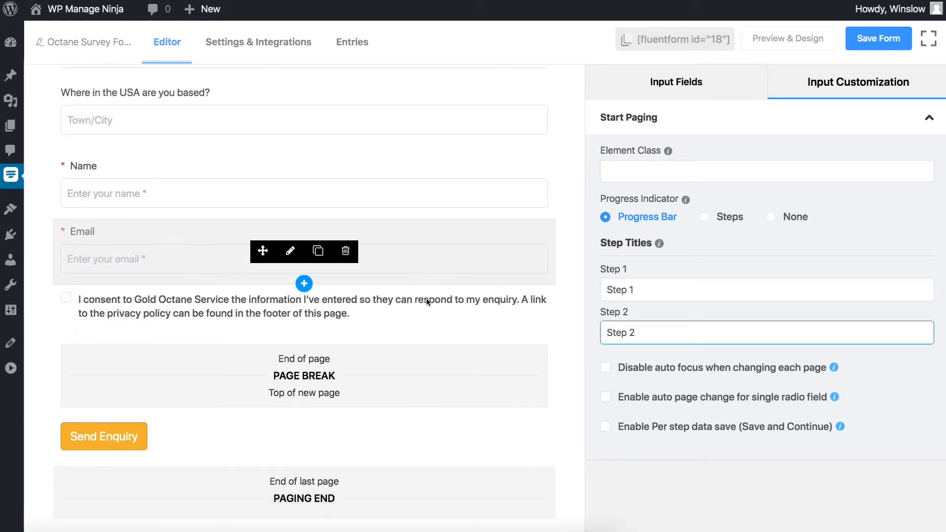
{"action": "mouse_move", "coordinate": [303, 376]}
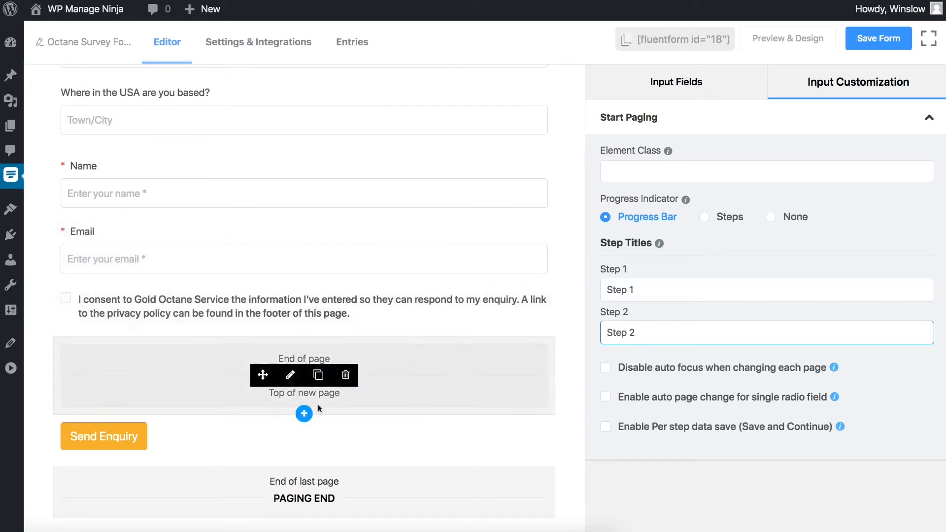
Step: Duplicate the page break twice and move the copies up after the fuel-management and fleet-size questions
{"action": "left_click", "coordinate": [319, 377]}
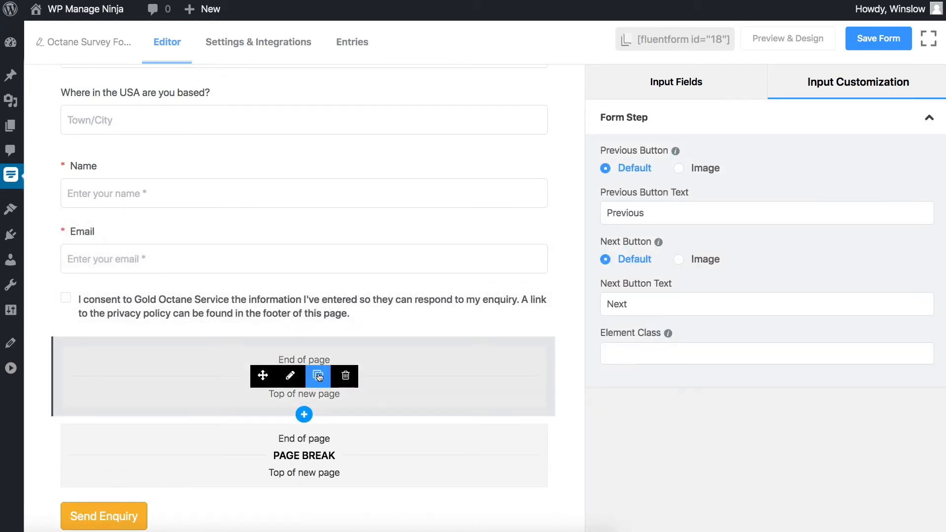
{"action": "left_click", "coordinate": [319, 377]}
{"action": "left_click_drag", "start_coordinate": [262, 376], "coordinate": [262, 122]}
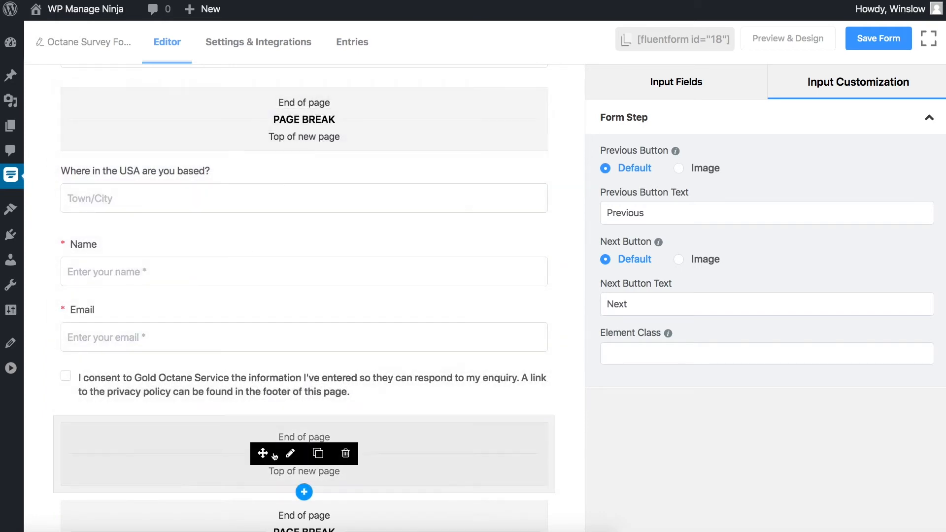
{"action": "left_click_drag", "start_coordinate": [274, 455], "coordinate": [268, 235]}
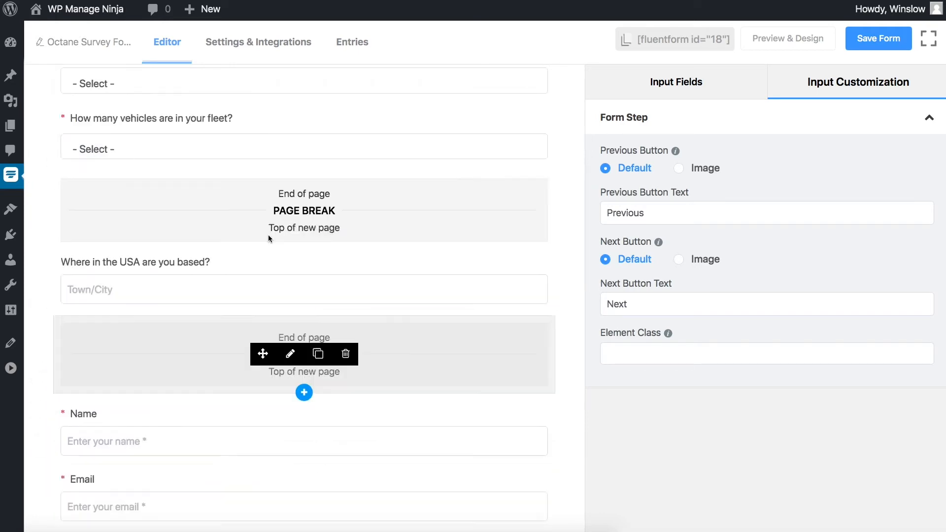
{"action": "scroll", "coordinate": [268, 235], "scroll_direction": "up", "scroll_amount": 3}
{"action": "left_click", "coordinate": [319, 330]}
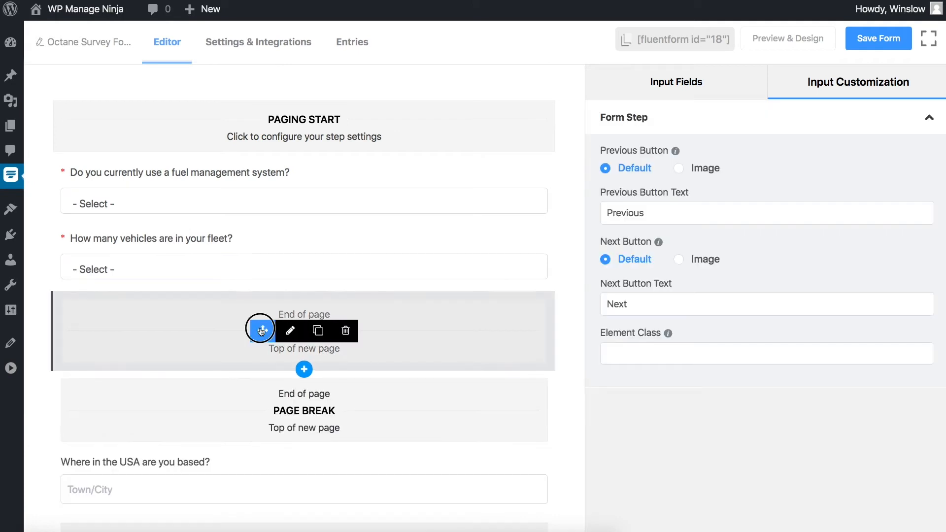
{"action": "left_click_drag", "start_coordinate": [261, 330], "coordinate": [253, 235]}
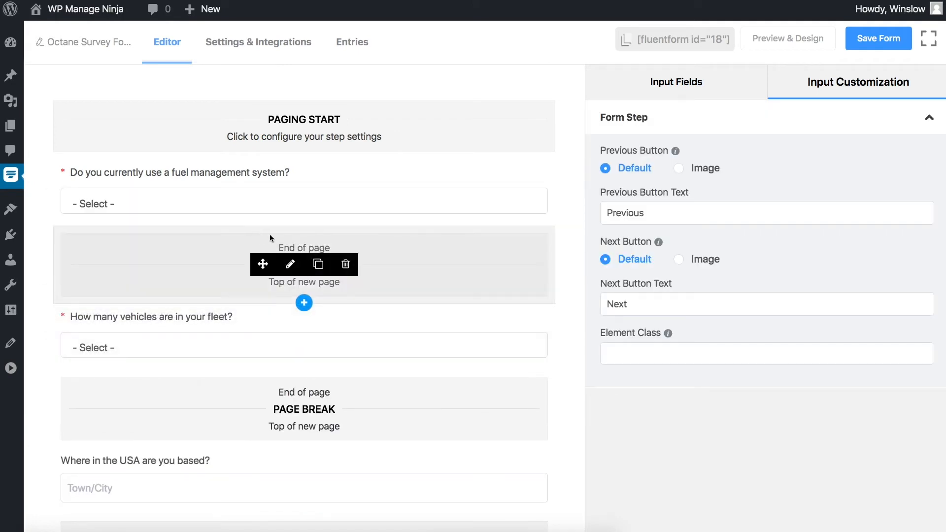
Step: On the first page break, try an image Previous button, then return it to Default
{"action": "left_click", "coordinate": [293, 266]}
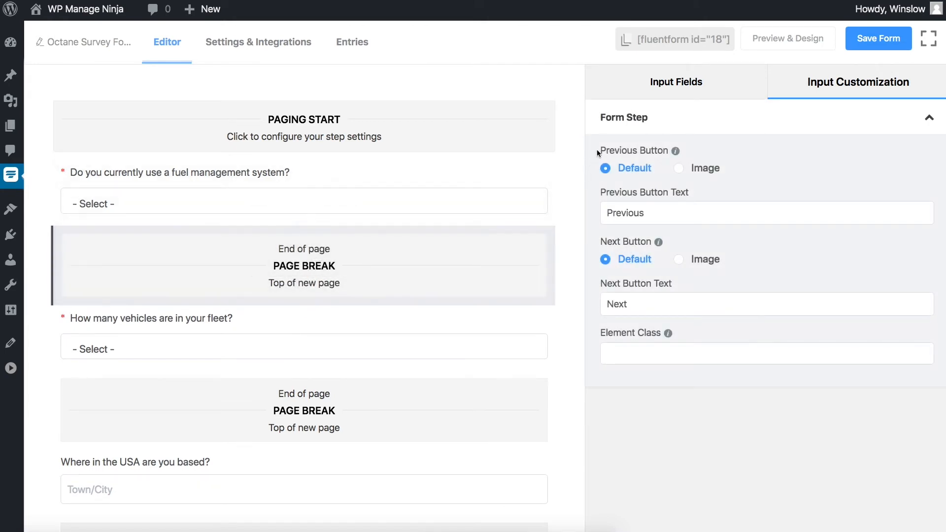
{"action": "double_click", "coordinate": [637, 147]}
{"action": "left_click_drag", "start_coordinate": [637, 147], "coordinate": [667, 150]}
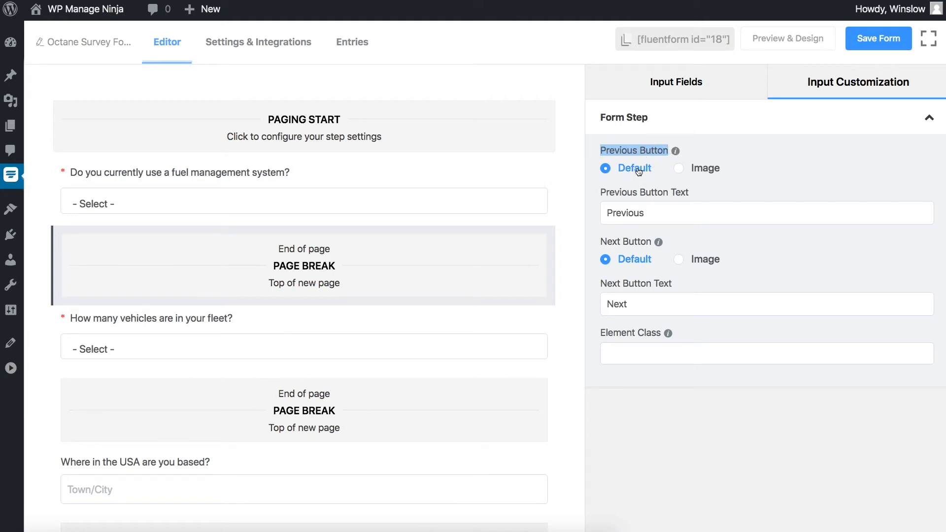
{"action": "left_click", "coordinate": [678, 170]}
{"action": "left_click", "coordinate": [665, 212]}
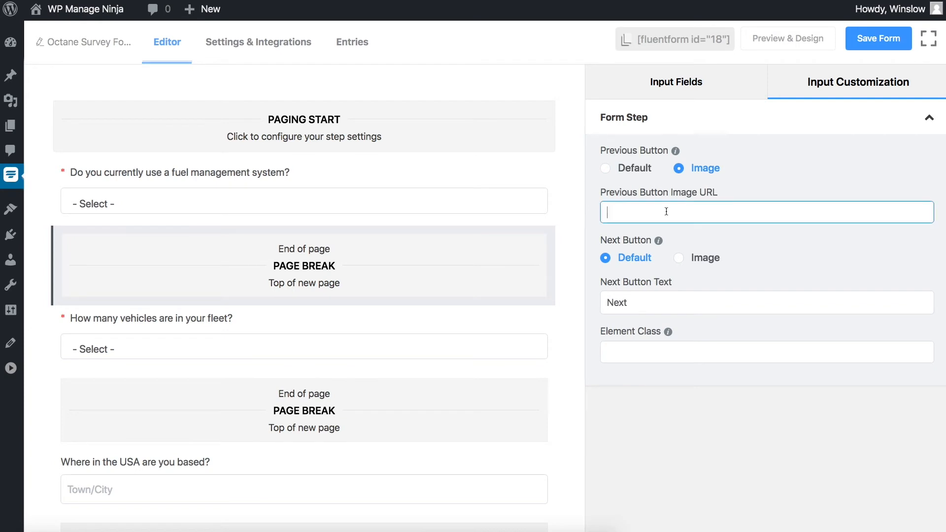
{"action": "left_click", "coordinate": [604, 169]}
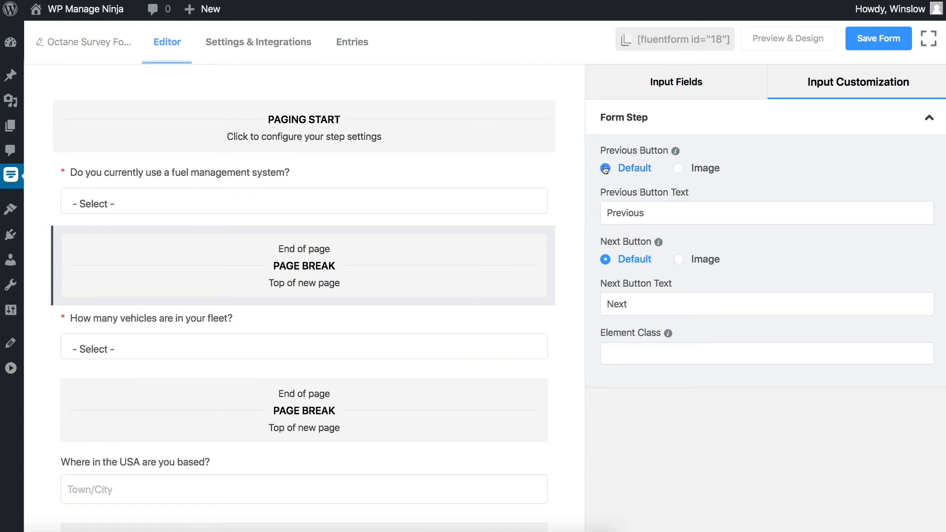
Step: Set the first page break's Next button to Image instead of default text
{"action": "left_click_drag", "start_coordinate": [600, 241], "coordinate": [652, 244]}
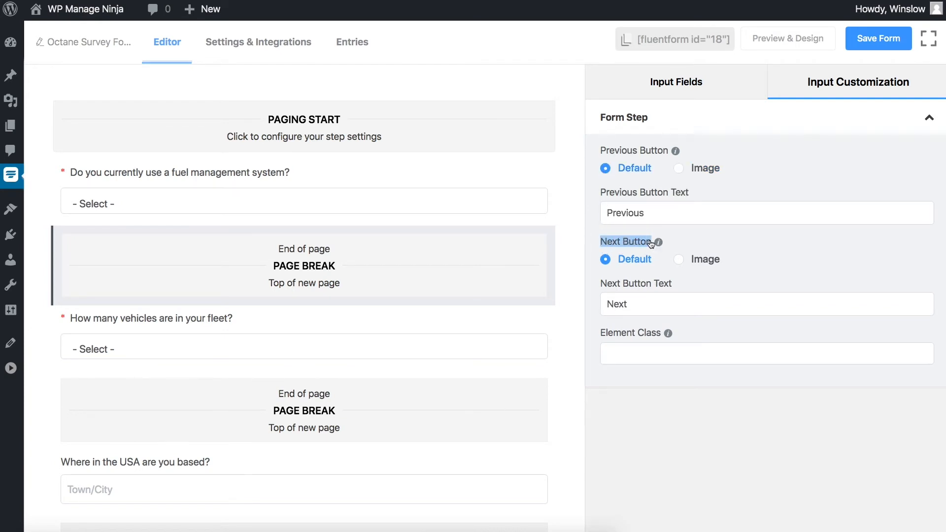
{"action": "left_click", "coordinate": [608, 260]}
{"action": "left_click", "coordinate": [634, 289]}
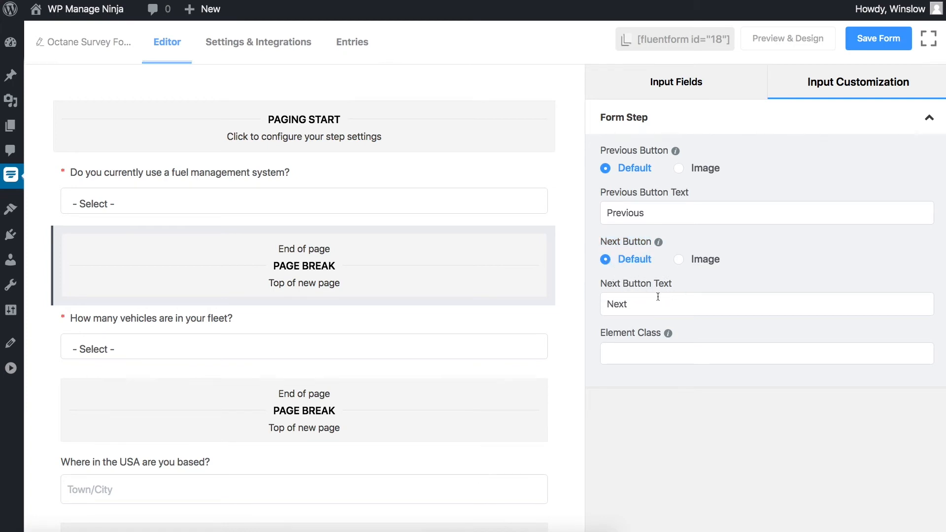
{"action": "left_click", "coordinate": [647, 302]}
{"action": "left_click", "coordinate": [679, 261]}
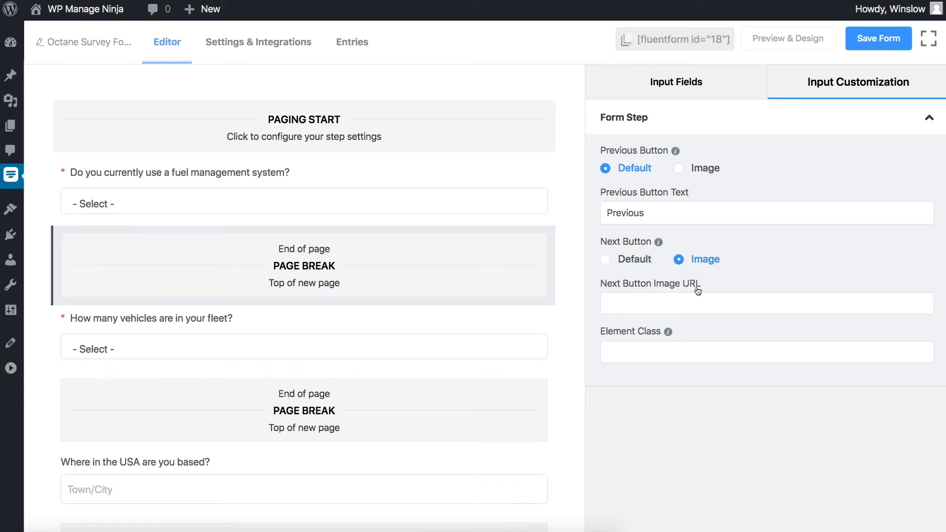
{"action": "left_click", "coordinate": [648, 303]}
Step: Review the page break's custom class option without changing it
{"action": "left_click_drag", "start_coordinate": [604, 336], "coordinate": [660, 334]}
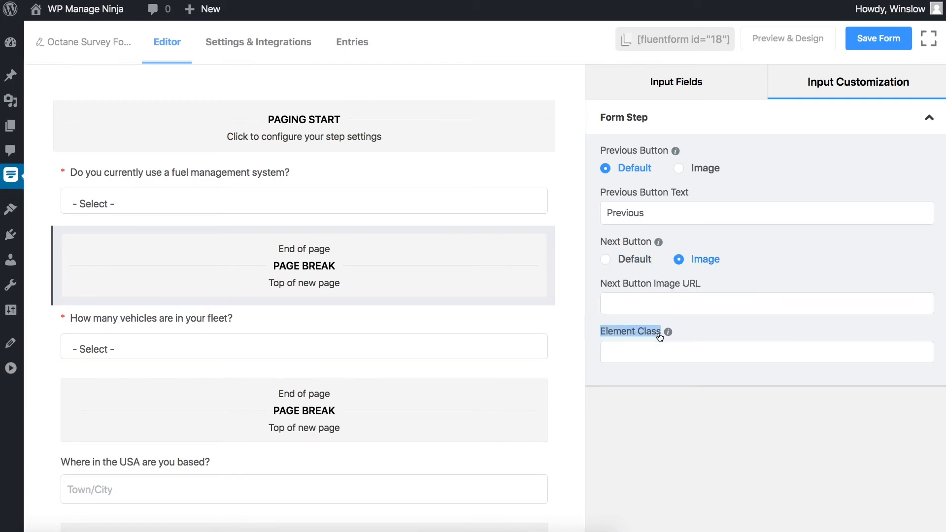
{"action": "left_click", "coordinate": [686, 335]}
{"action": "left_click", "coordinate": [628, 355]}
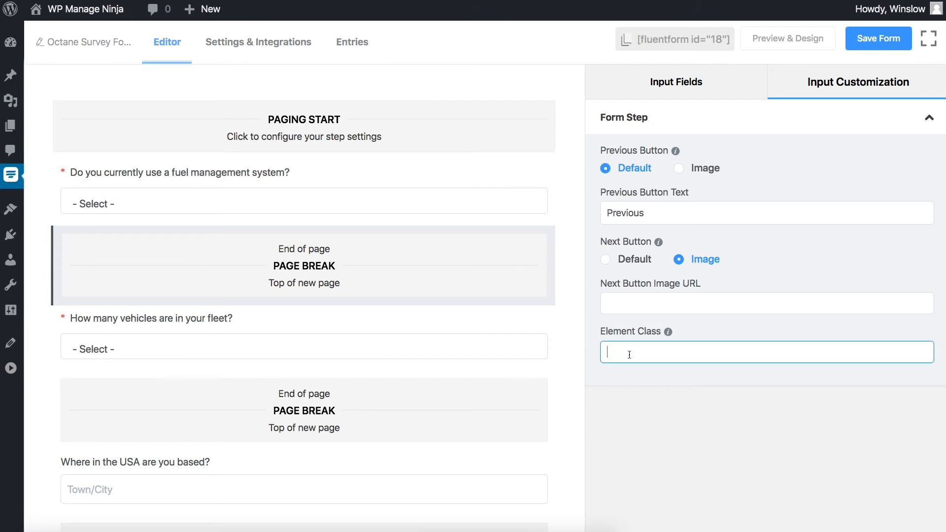
{"action": "left_click", "coordinate": [688, 426]}
{"action": "scroll", "coordinate": [566, 407], "scroll_direction": "down", "scroll_amount": 2}
{"action": "scroll", "coordinate": [567, 406], "scroll_direction": "down", "scroll_amount": 3}
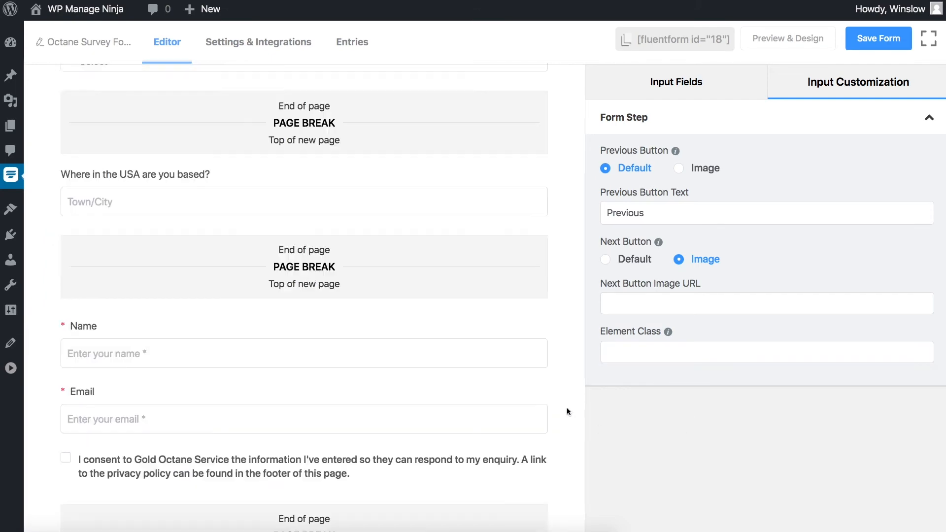
{"action": "scroll", "coordinate": [567, 411], "scroll_direction": "down", "scroll_amount": 1}
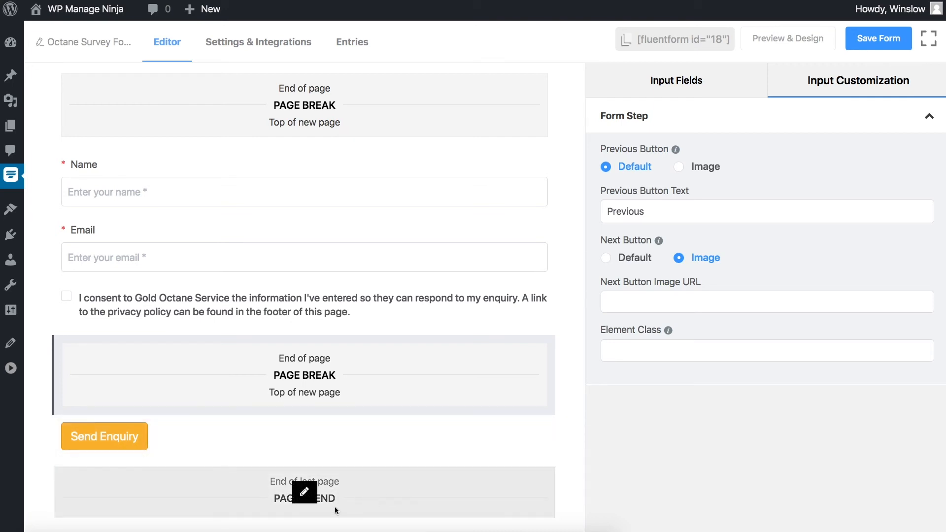
Step: Review the paging end's custom class and Previous button settings
{"action": "left_click", "coordinate": [305, 491]}
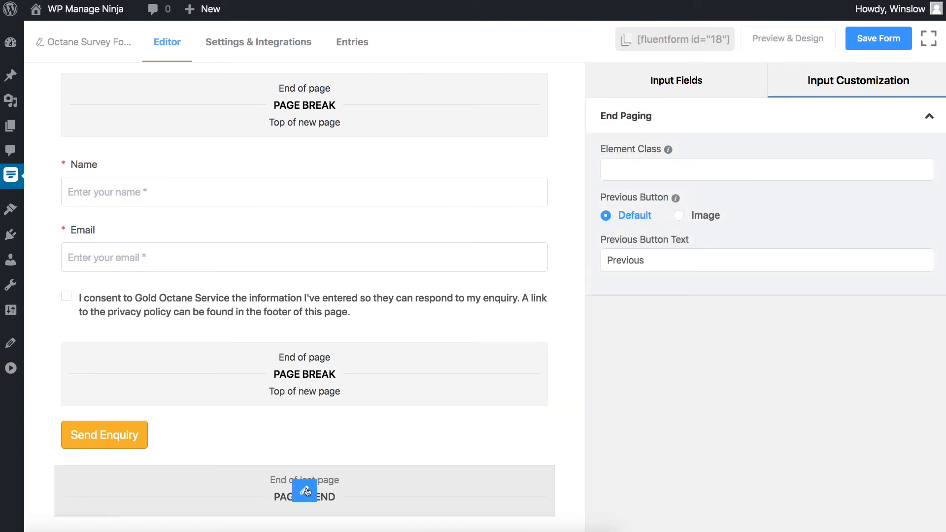
{"action": "left_click_drag", "start_coordinate": [600, 150], "coordinate": [659, 152]}
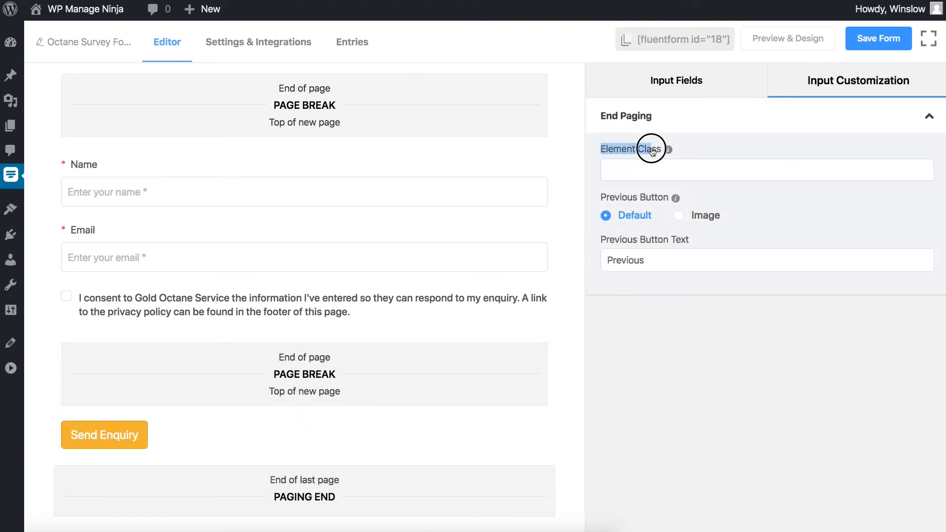
{"action": "left_click", "coordinate": [654, 169]}
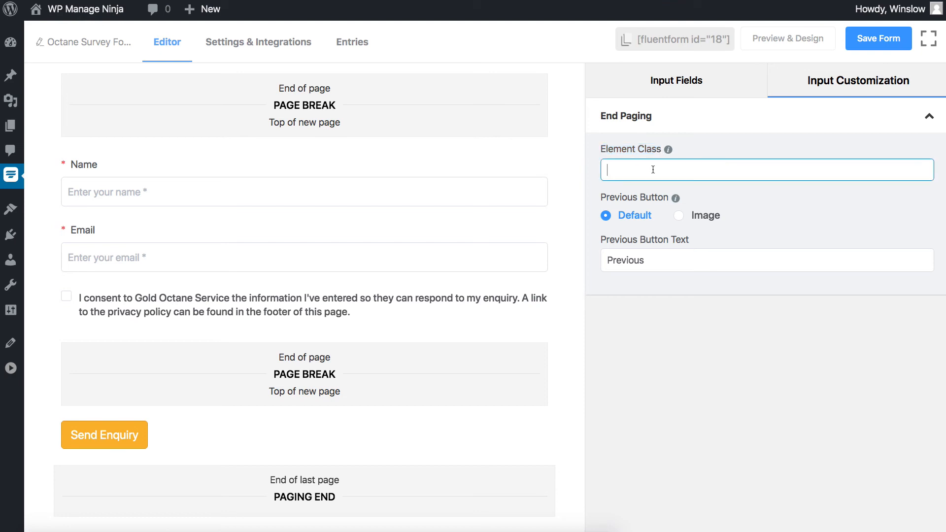
{"action": "left_click_drag", "start_coordinate": [601, 199], "coordinate": [669, 200]}
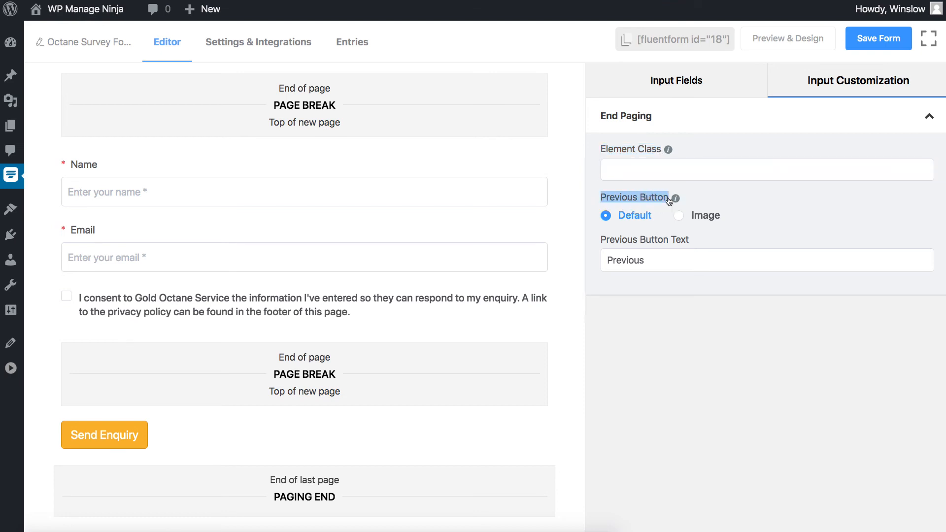
{"action": "left_click", "coordinate": [629, 217]}
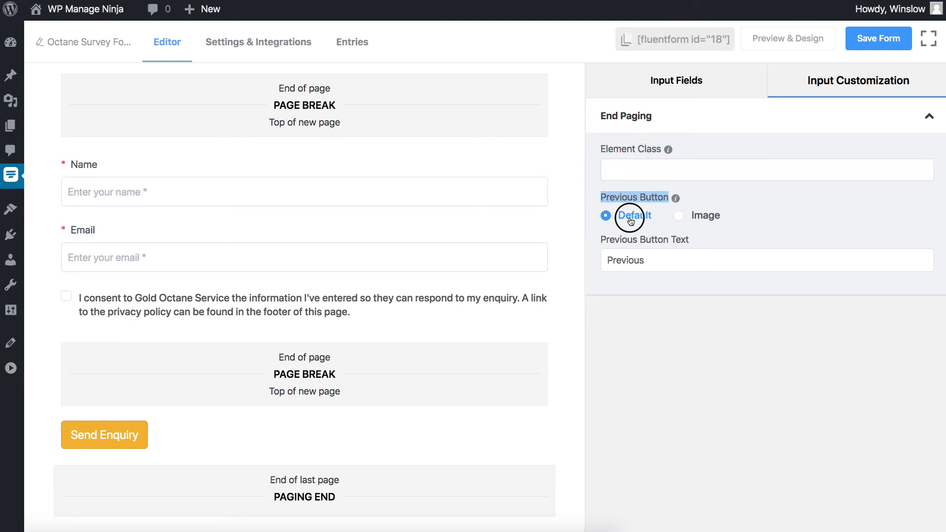
Step: Toggle the paging end's Previous button to Image and back to Default, then save the form
{"action": "left_click", "coordinate": [680, 216]}
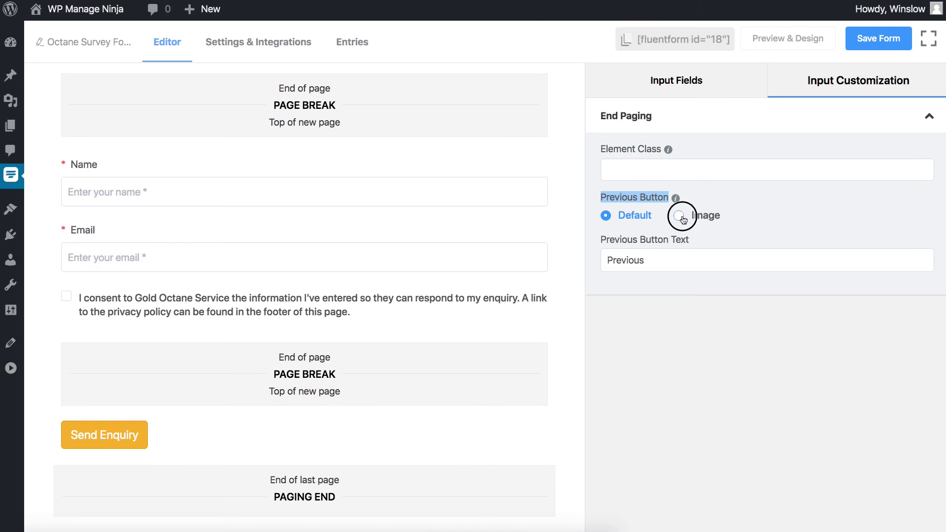
{"action": "left_click", "coordinate": [607, 216]}
{"action": "left_click", "coordinate": [699, 320]}
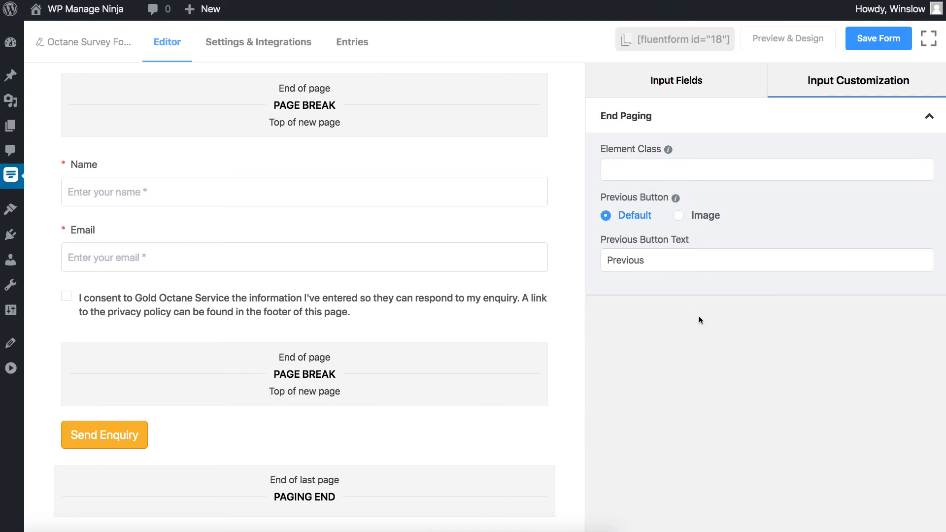
{"action": "left_click", "coordinate": [878, 39]}
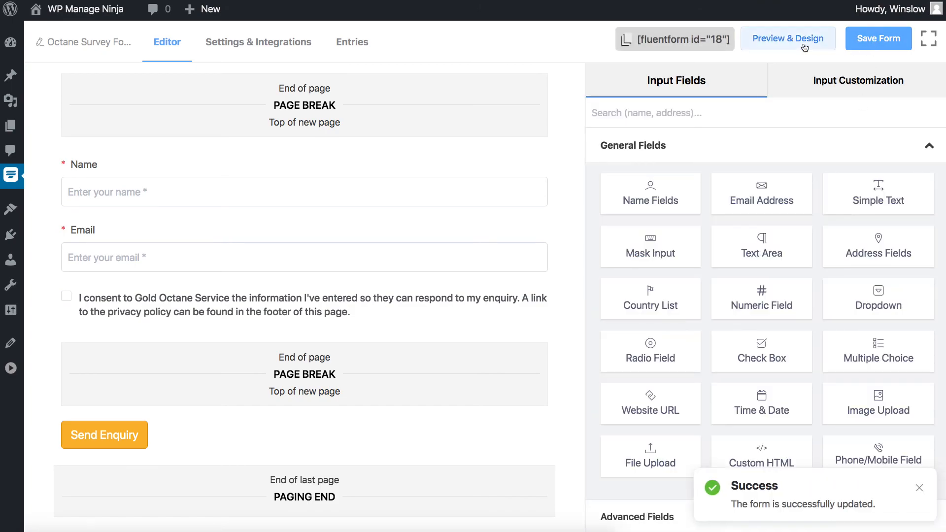
Step: In a form-only preview, answer Yes to fuel management and 6-10 fleet size through steps 1 and 2
{"action": "left_click", "coordinate": [788, 38]}
{"action": "left_click", "coordinate": [287, 20]}
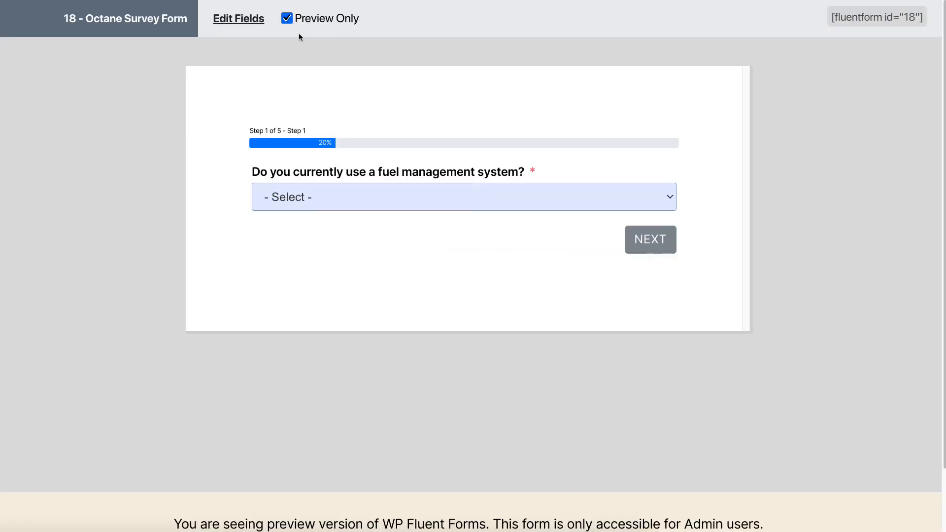
{"action": "left_click", "coordinate": [324, 212]}
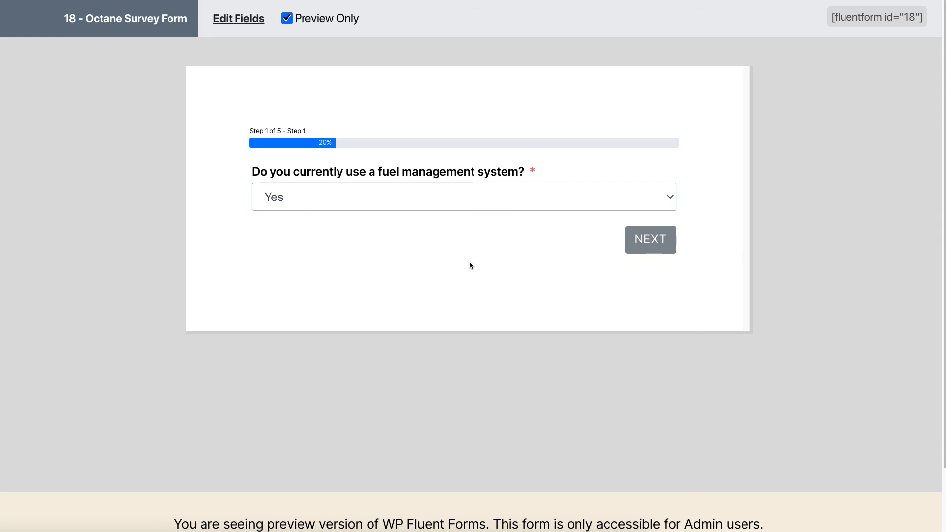
{"action": "left_click", "coordinate": [646, 244]}
{"action": "left_click", "coordinate": [576, 198]}
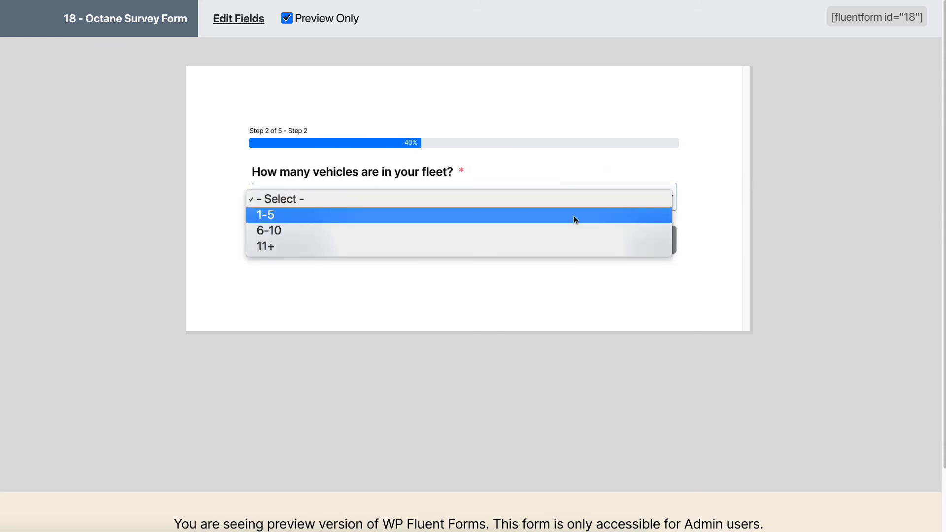
{"action": "left_click", "coordinate": [575, 225]}
{"action": "left_click", "coordinate": [640, 238]}
Step: Enter a town, then name and email, tick consent, and continue to step 5
{"action": "left_click", "coordinate": [581, 194]}
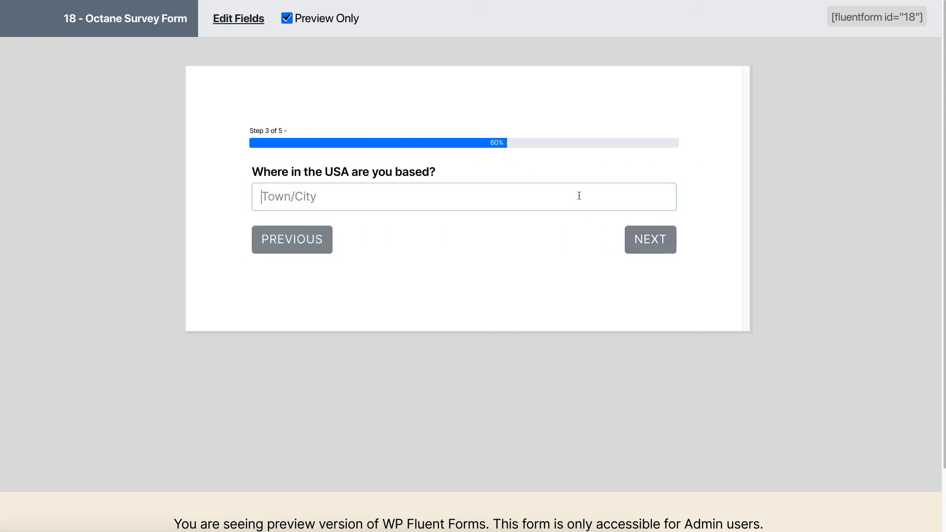
{"action": "type", "text": "New York"}
{"action": "left_click", "coordinate": [655, 239]}
{"action": "left_click", "coordinate": [541, 195]}
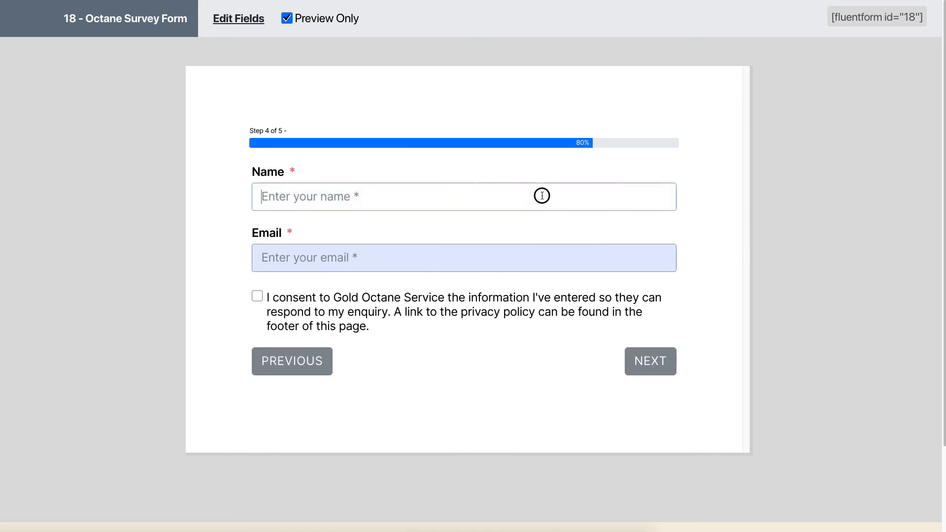
{"action": "type", "text": "Winslow Homer"}
{"action": "left_click", "coordinate": [509, 250]}
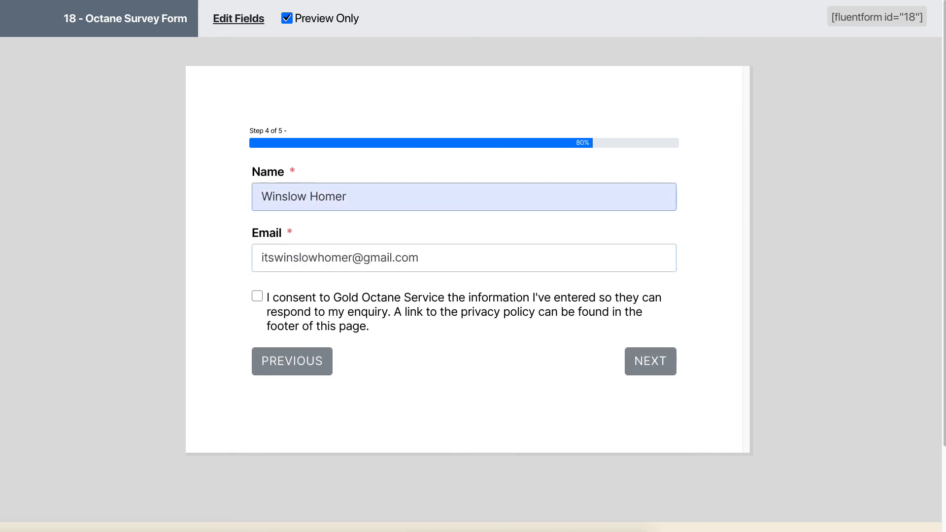
{"action": "left_click", "coordinate": [258, 296]}
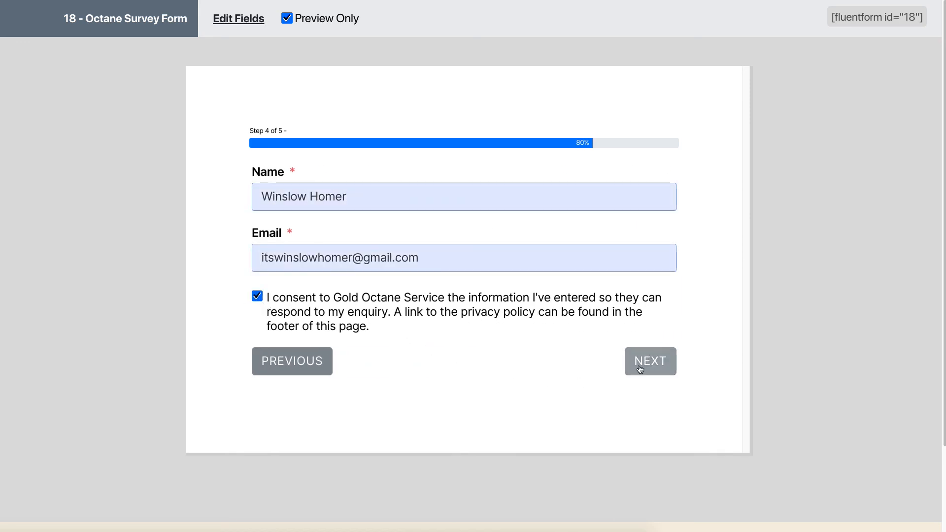